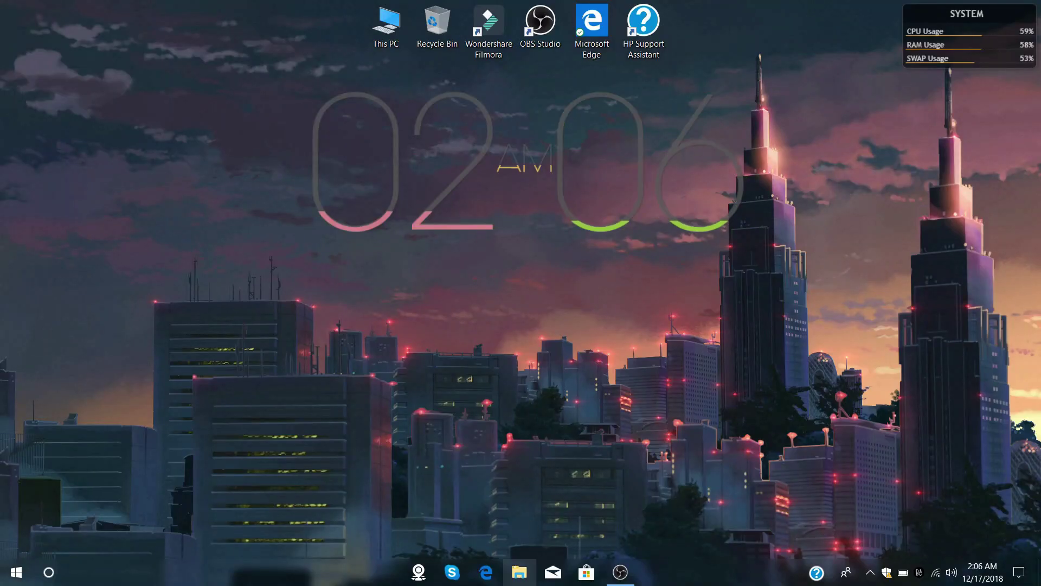
Delete the Windows.old folder from the root of the Windows System Drive (C:)
left_click(519, 572)
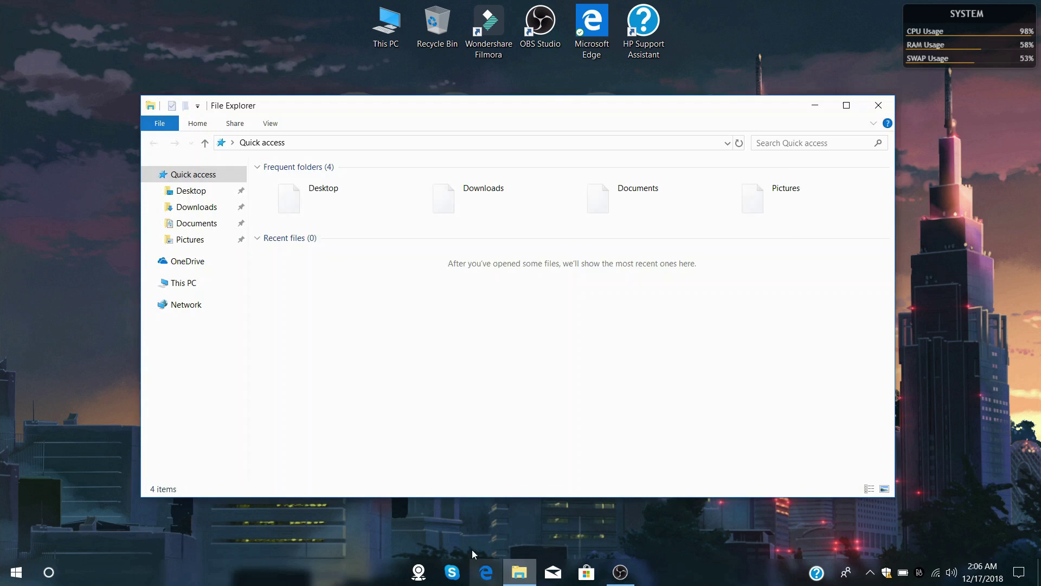
left_click(179, 283)
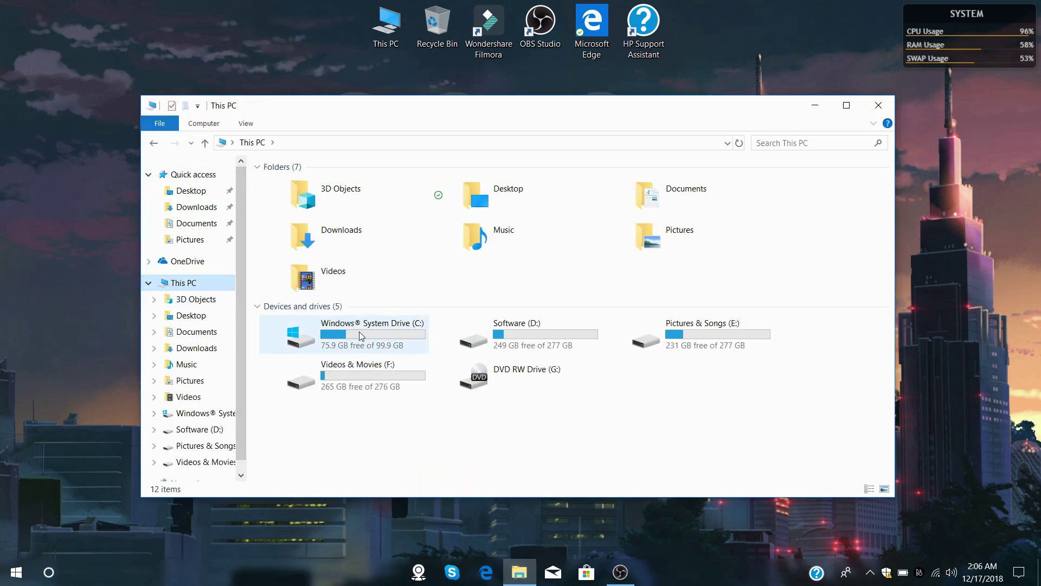
double_click(359, 331)
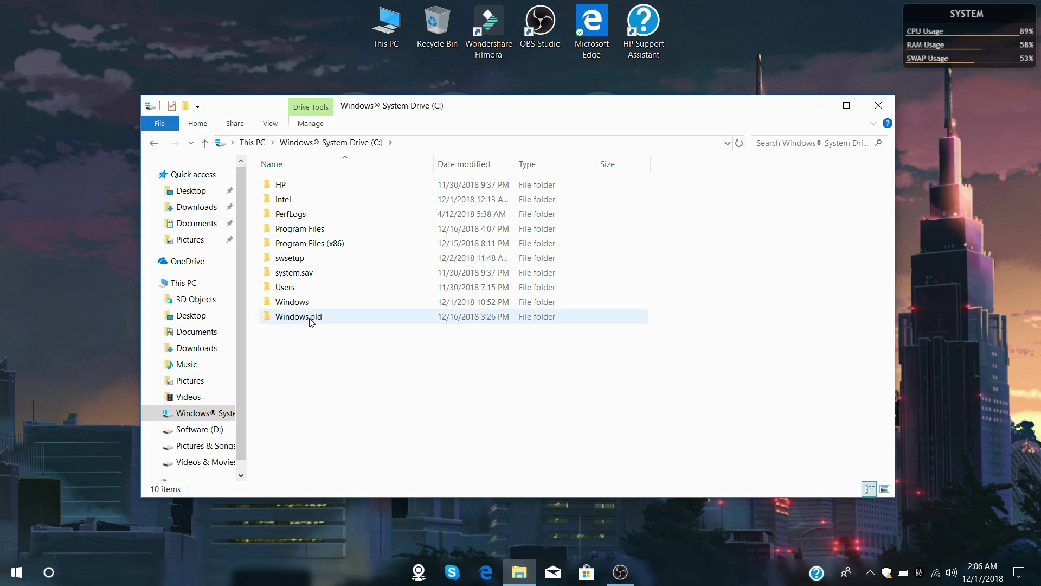
mouse_move(312, 321)
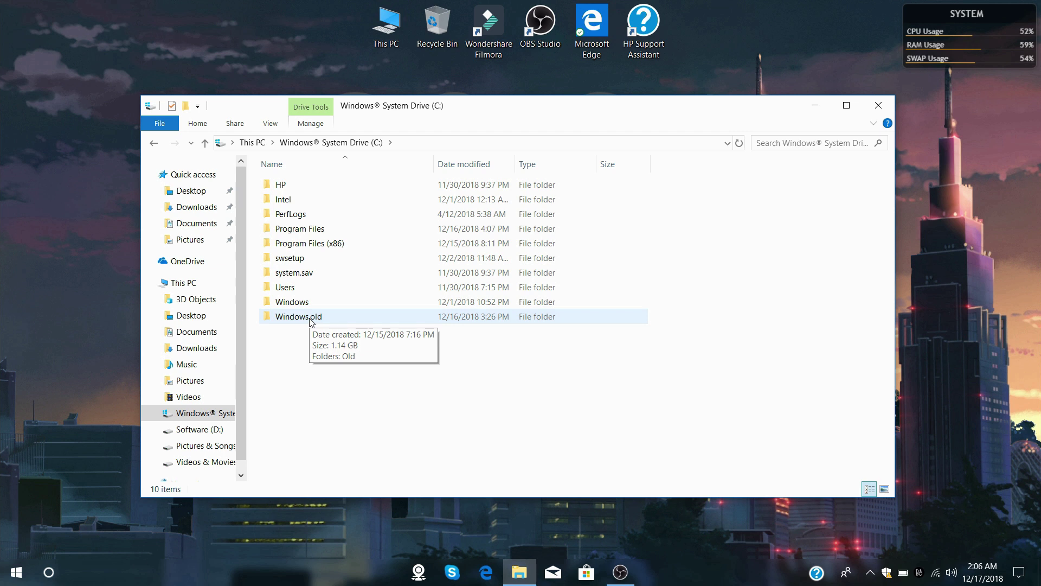
right_click(312, 319)
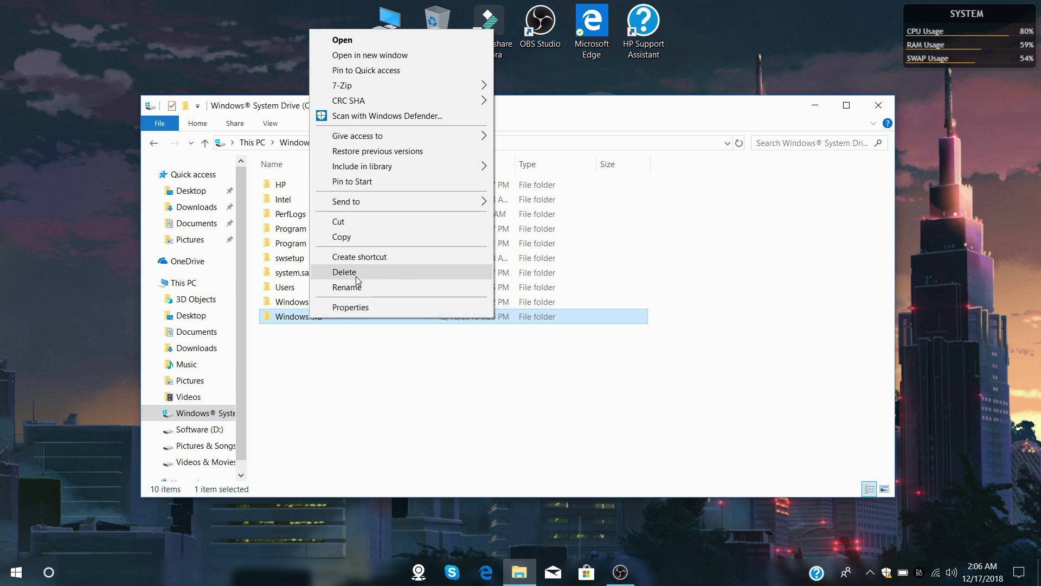
left_click(355, 276)
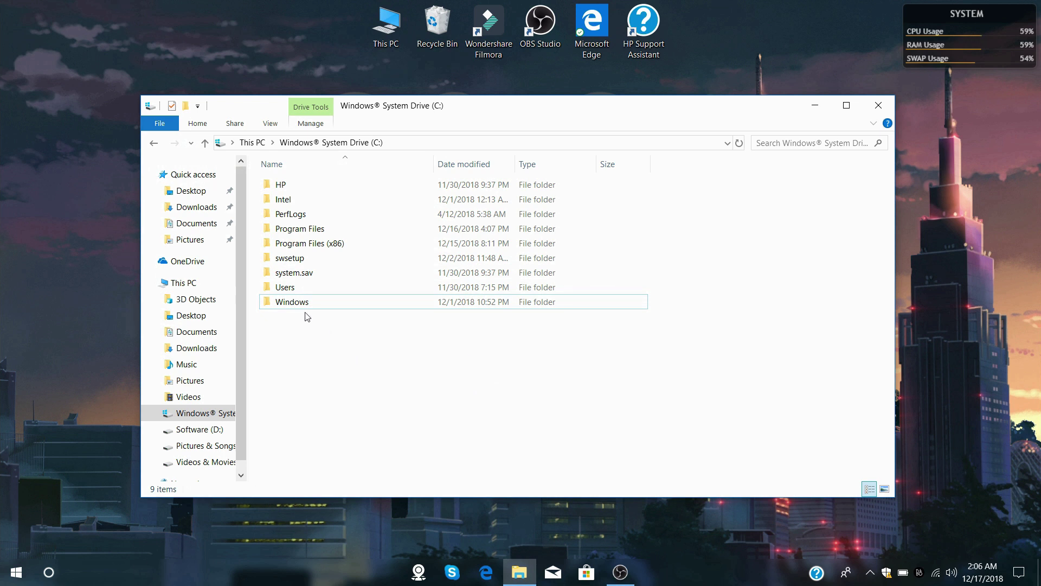
Navigate into C:\Windows\SoftwareDistribution\Download
double_click(293, 302)
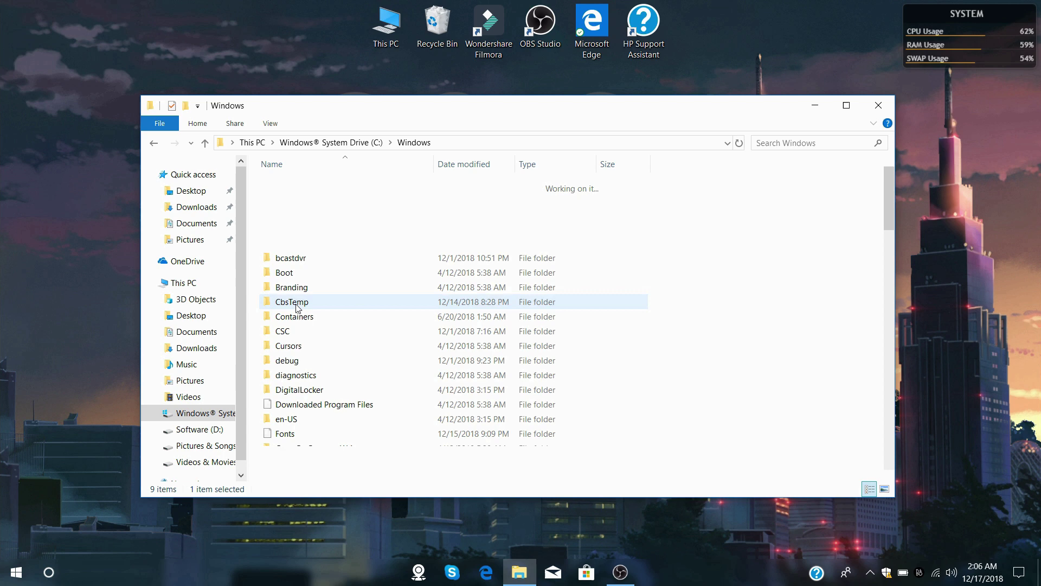
scroll(296, 308, "down", 6)
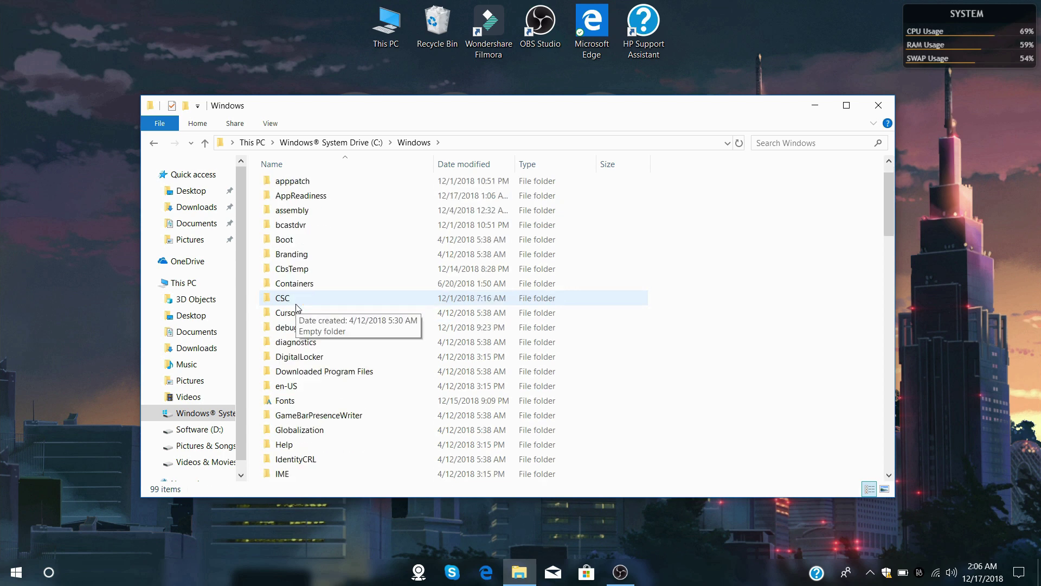
scroll(297, 308, "down", 12)
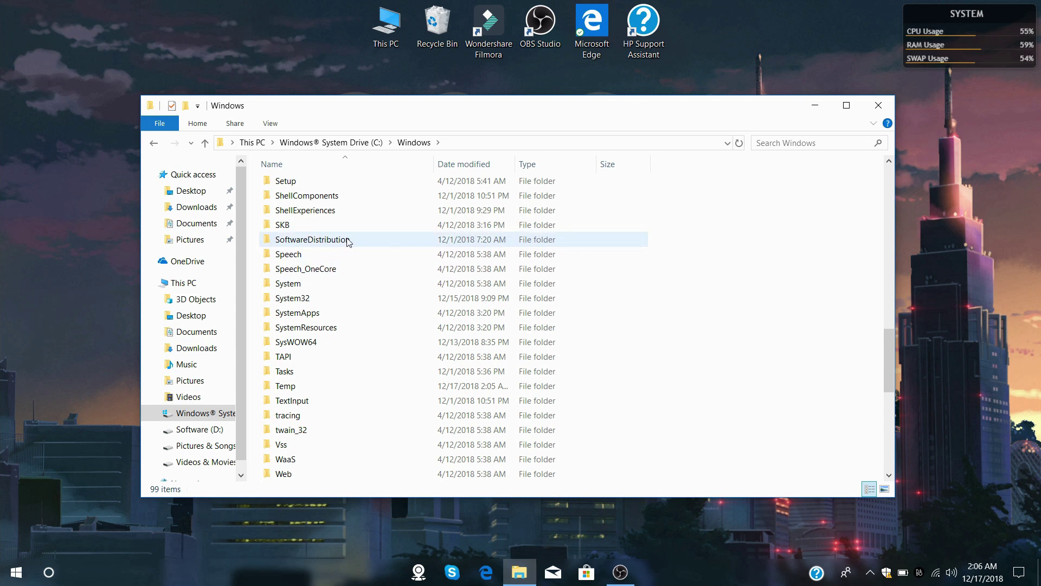
mouse_move(347, 242)
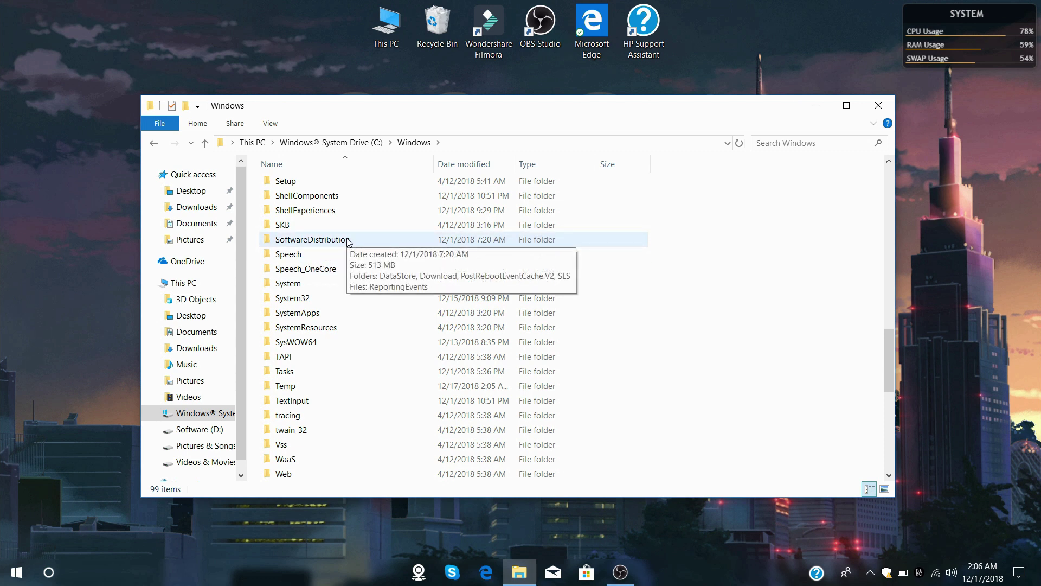
double_click(348, 240)
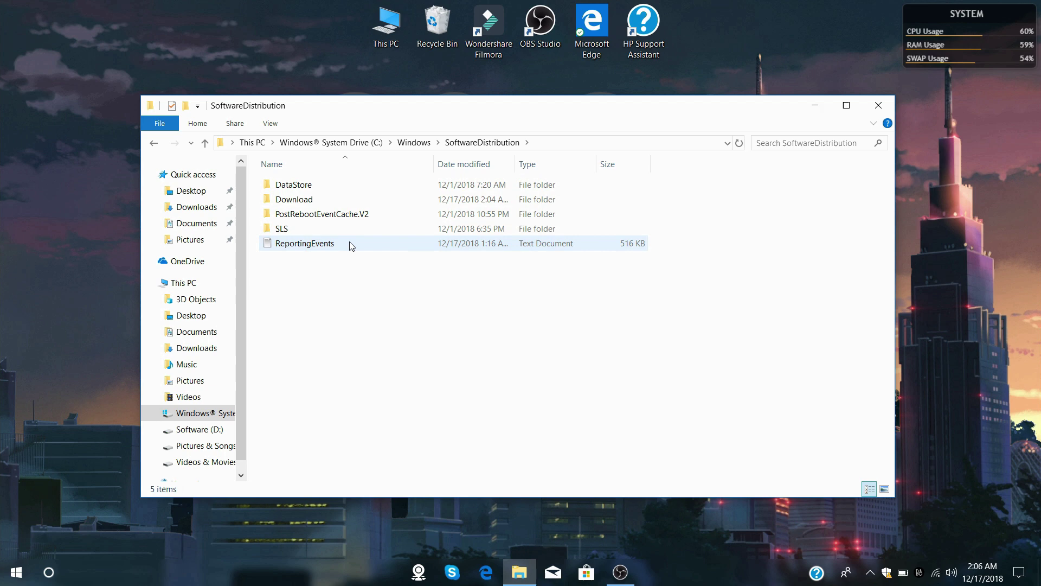
double_click(302, 200)
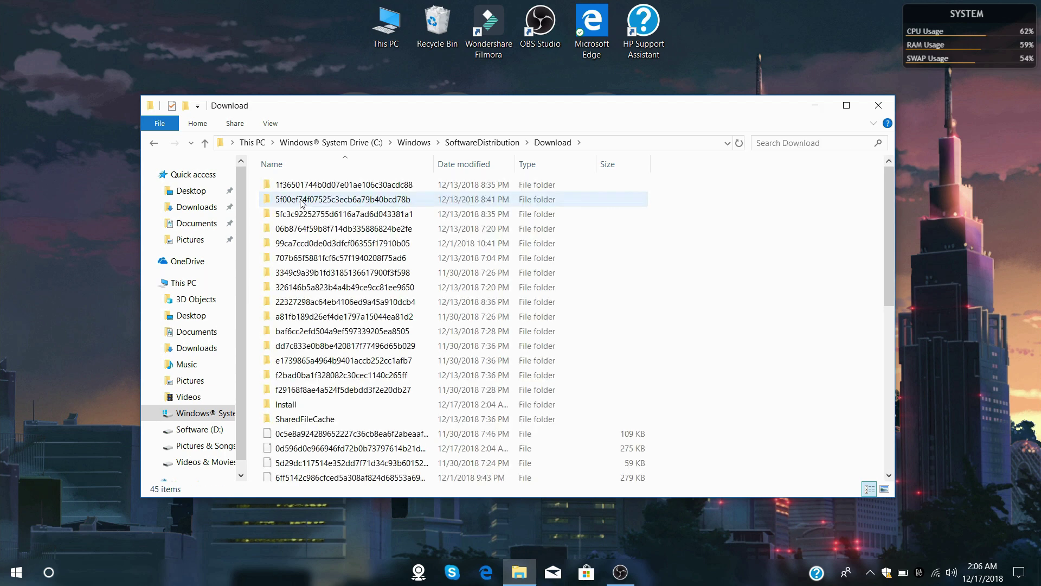
Select all 45 items in the Download folder and delete them
scroll(363, 341, "down", 5)
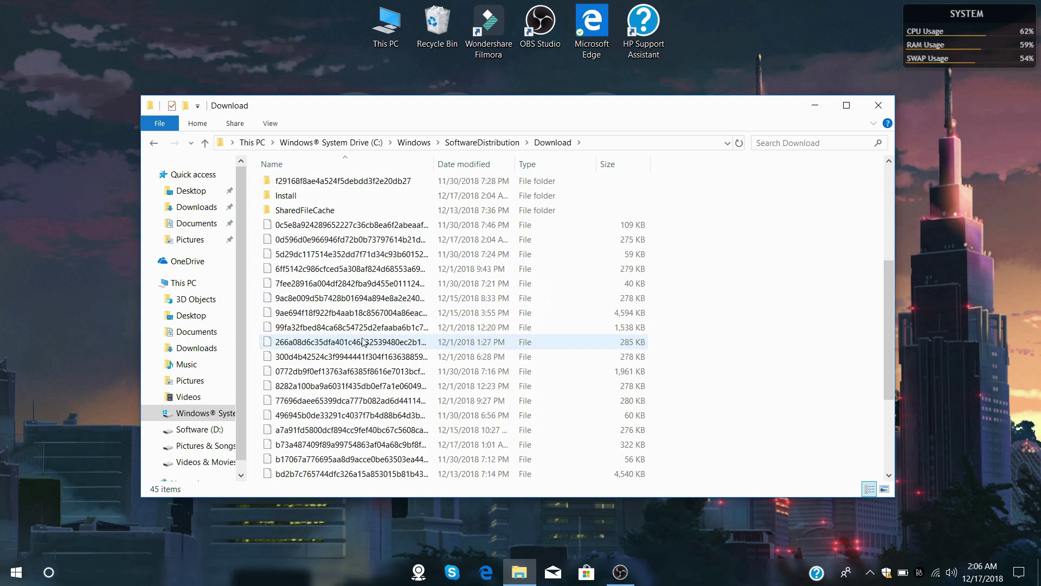
scroll(366, 369, "up", 4)
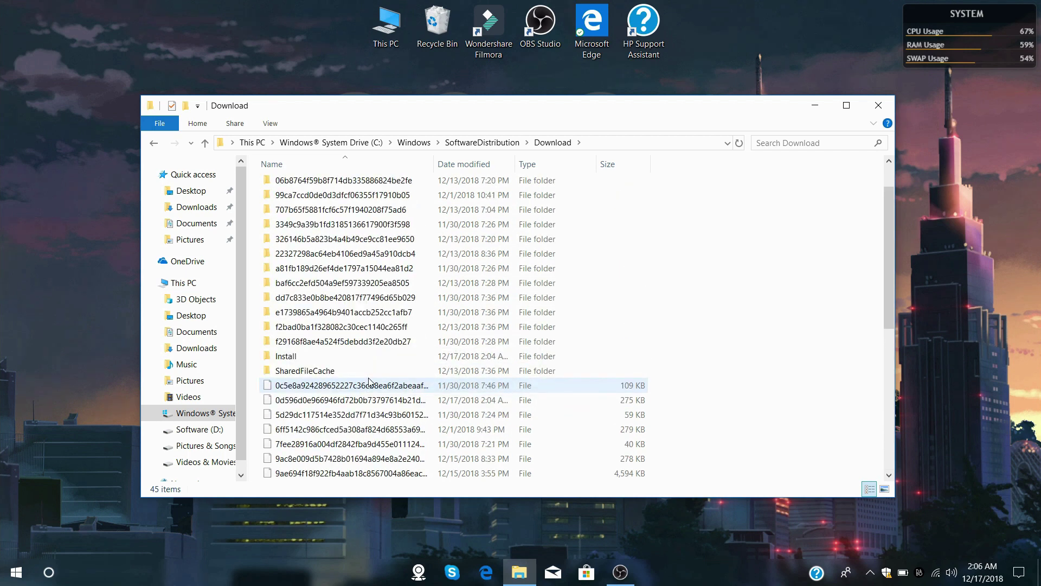
scroll(369, 382, "up", 1)
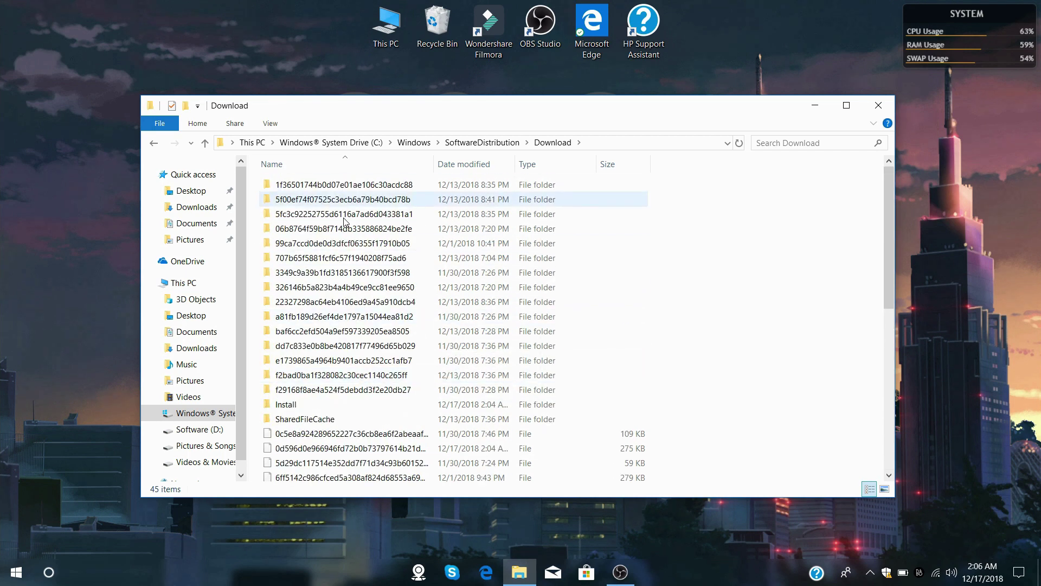
scroll(491, 441, "down", 4)
scroll(472, 412, "up", 4)
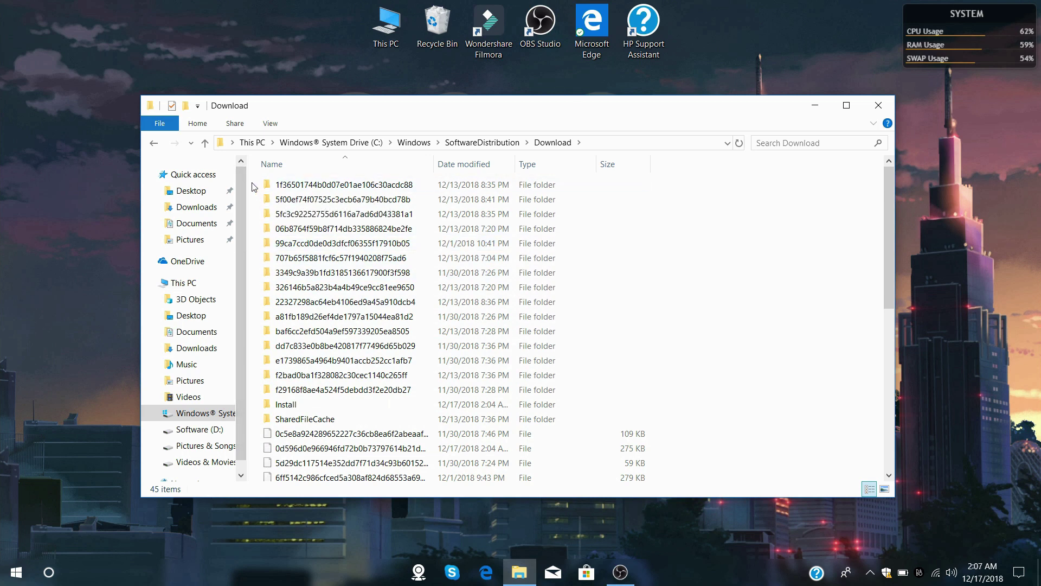
left_click_drag(258, 187, 576, 482)
right_click(575, 482)
left_click(600, 434)
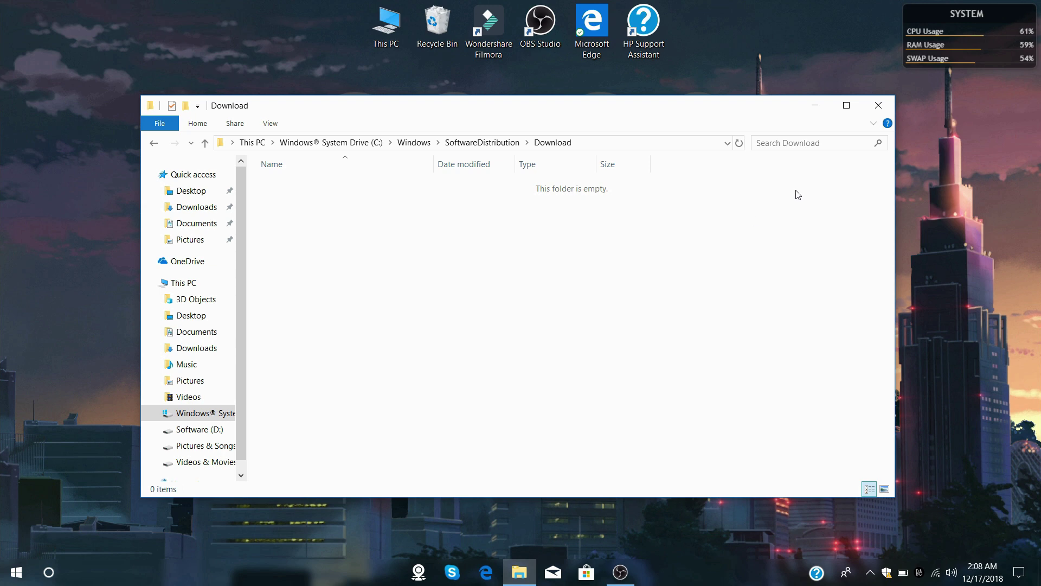
Close the emptied Download window and enter %temp% in the Run dialog from the Win+X menu
left_click(878, 105)
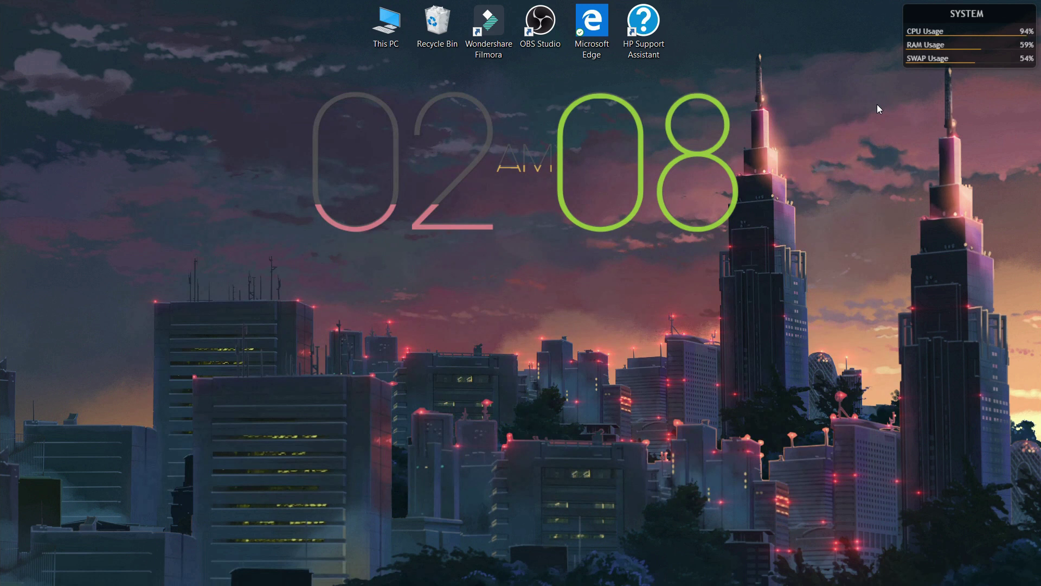
mouse_move(759, 584)
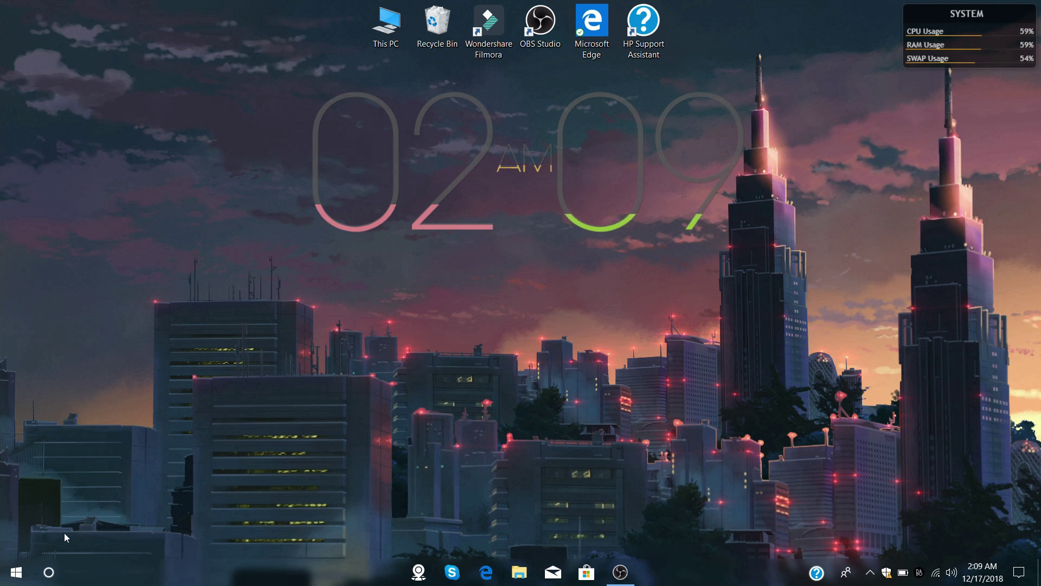
right_click(15, 575)
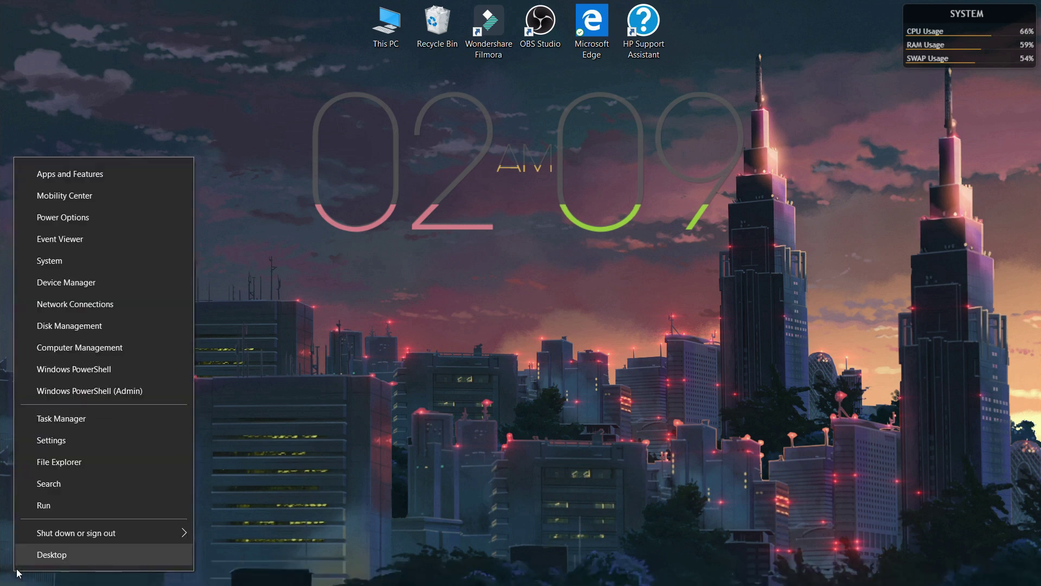
left_click(63, 503)
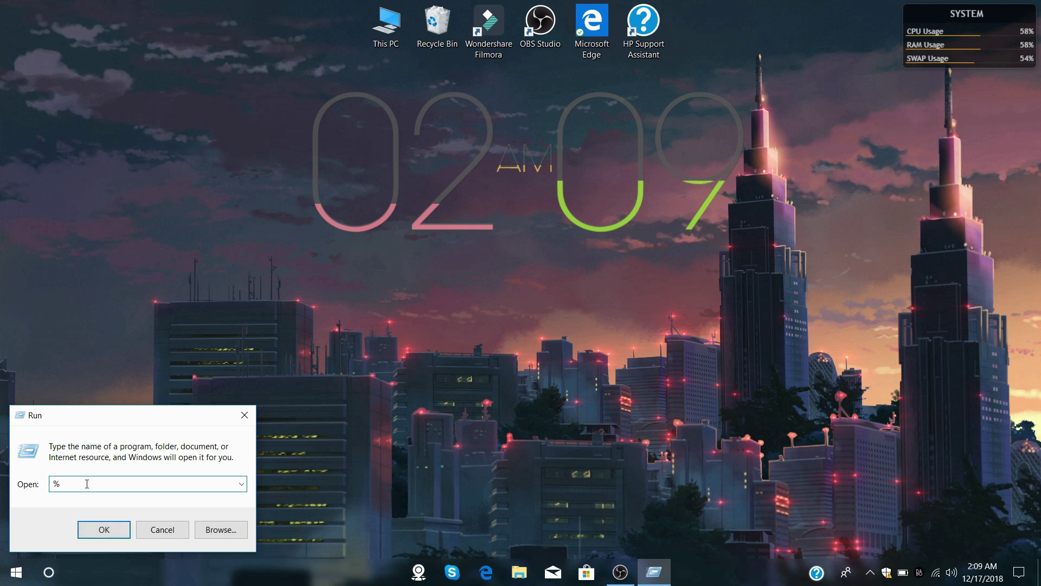
type("%temp%")
Delete all items in the user's Temp folder, skipping the two in-use aria-debug files, then close it
left_click(103, 527)
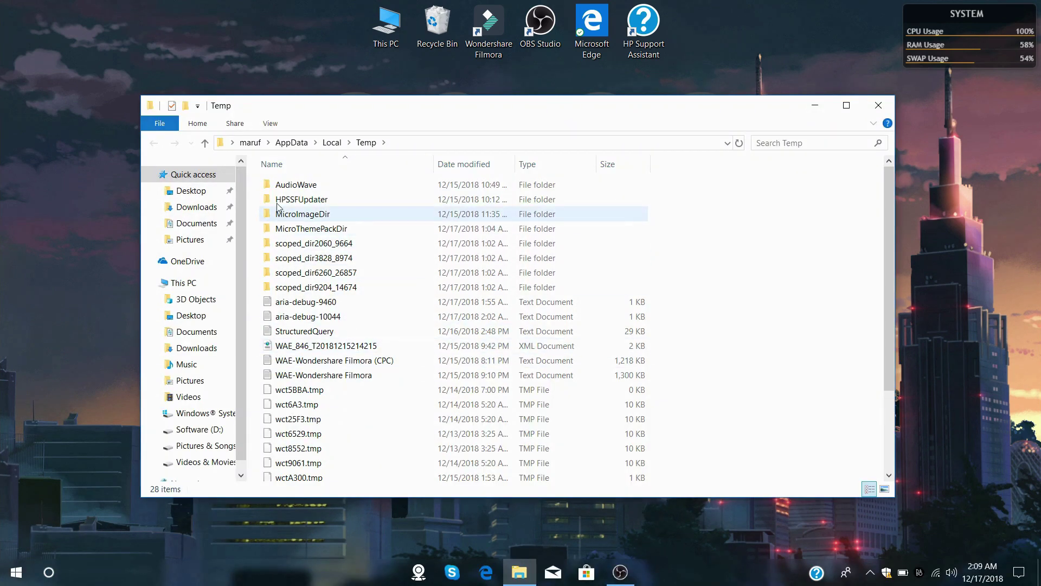
left_click_drag(253, 183, 582, 481)
right_click(582, 481)
left_click(624, 435)
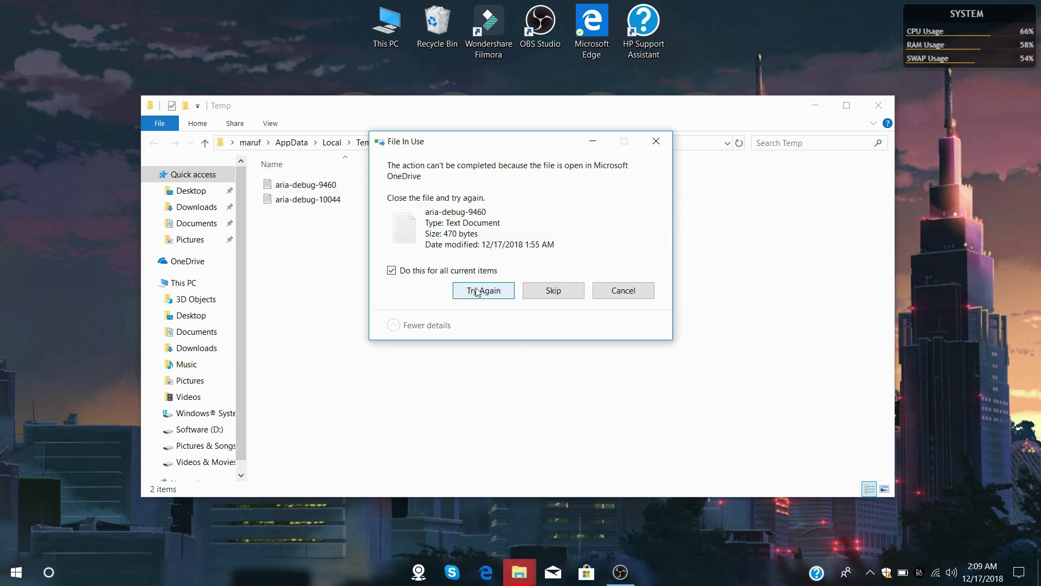
left_click(460, 285)
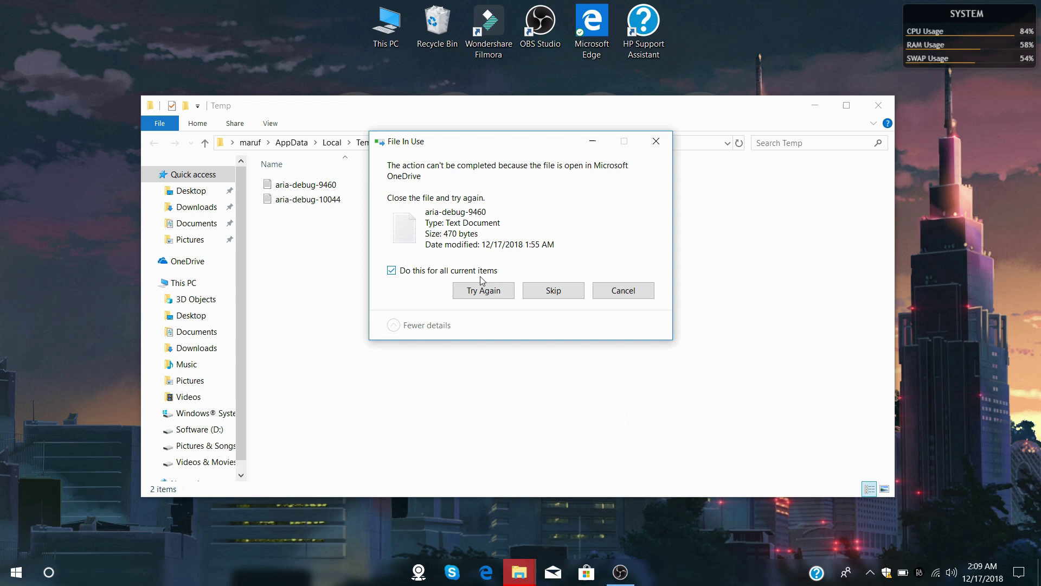
left_click(553, 291)
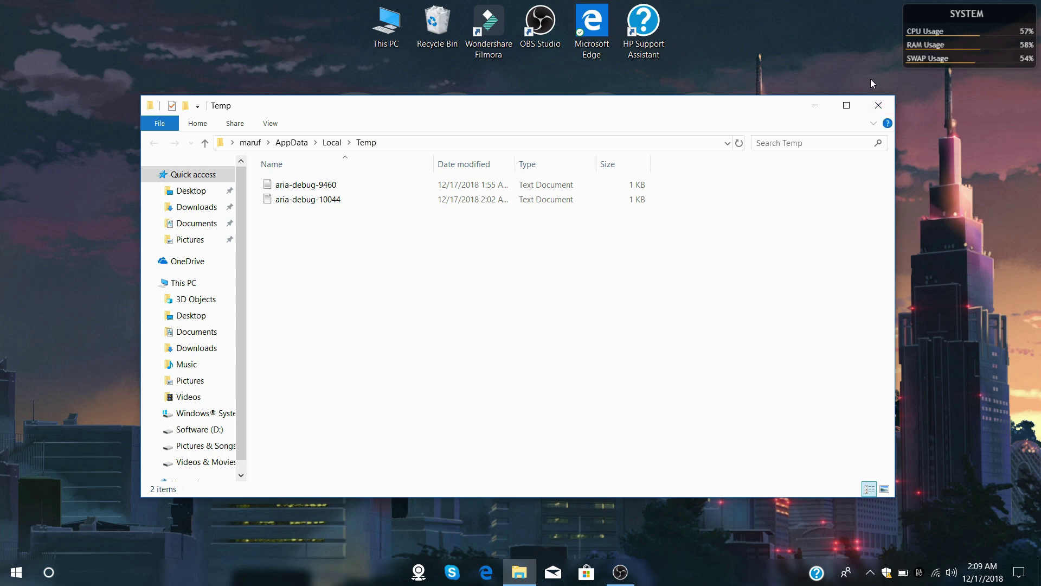
left_click(879, 108)
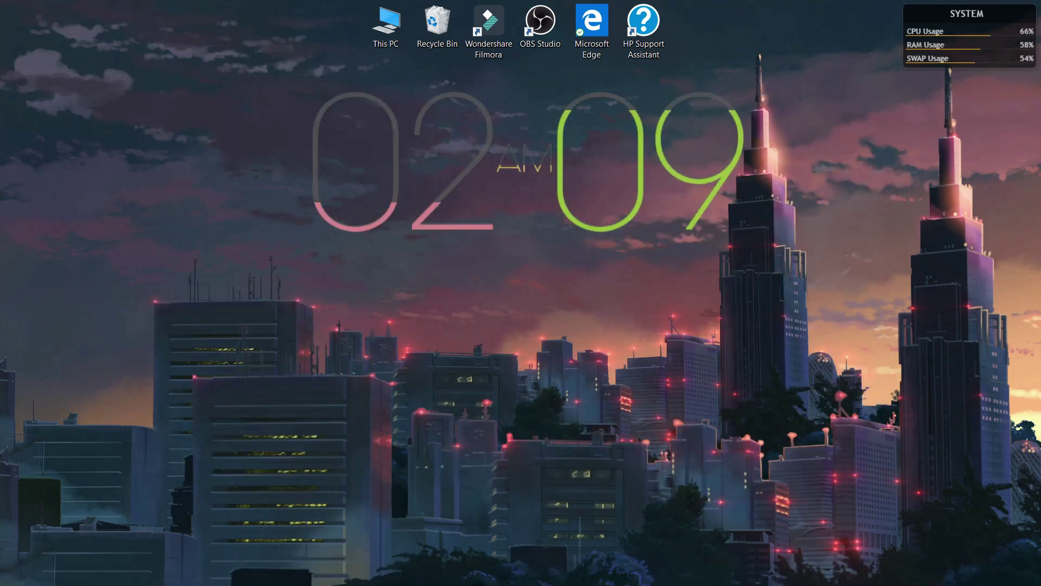
Open C:\Windows\Temp by running 'temp' from the Win+X Run dialog
right_click(12, 573)
left_click(63, 522)
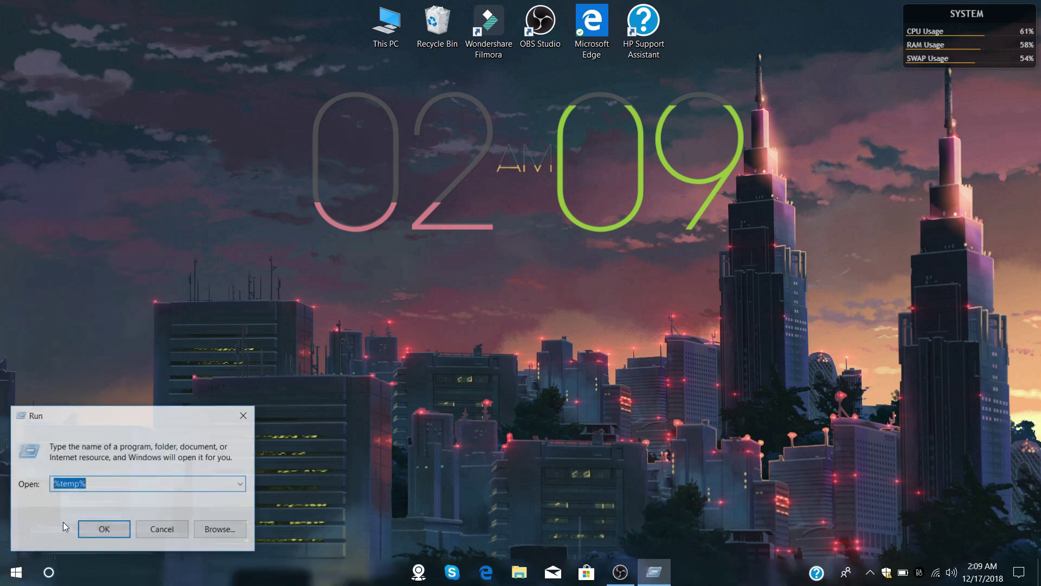
left_click(119, 481)
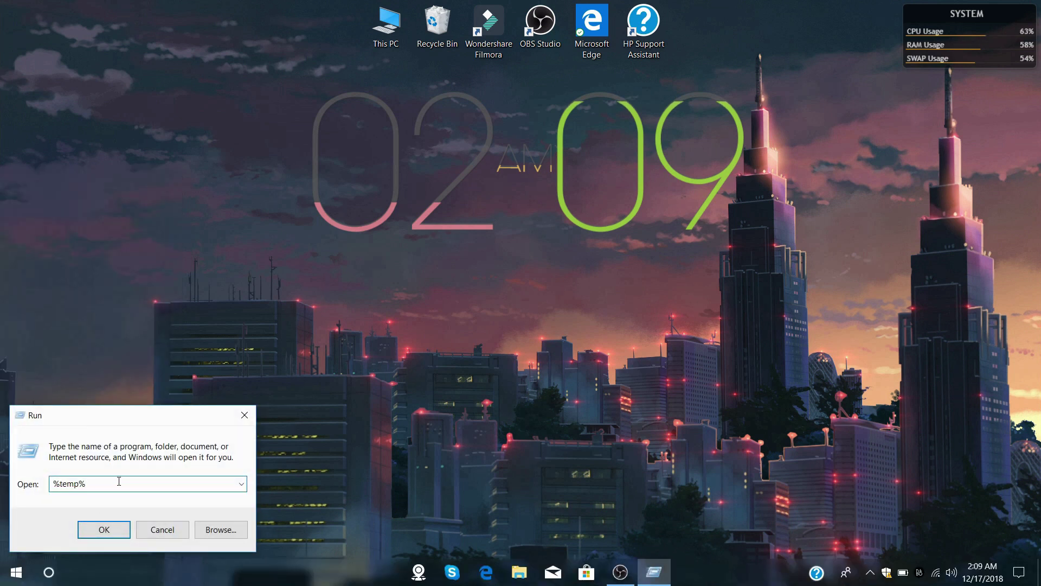
key("BackSpace")
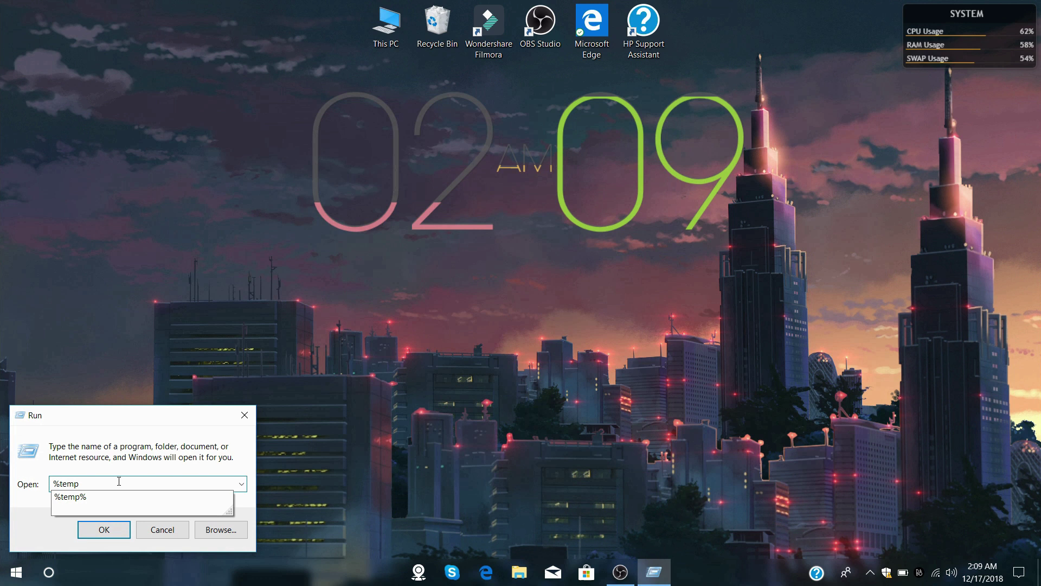
key("Home")
key("Delete")
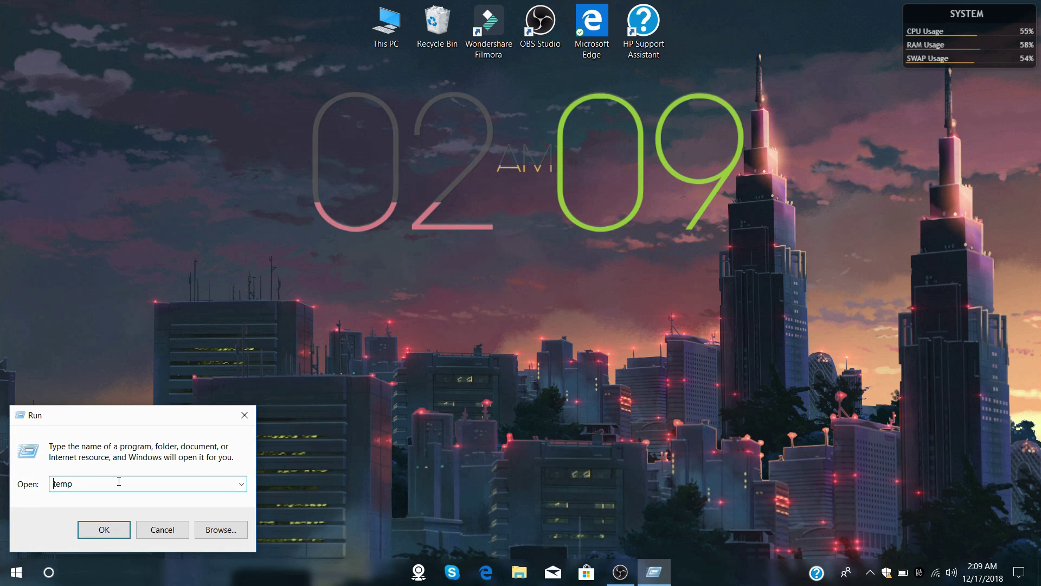
left_click(112, 537)
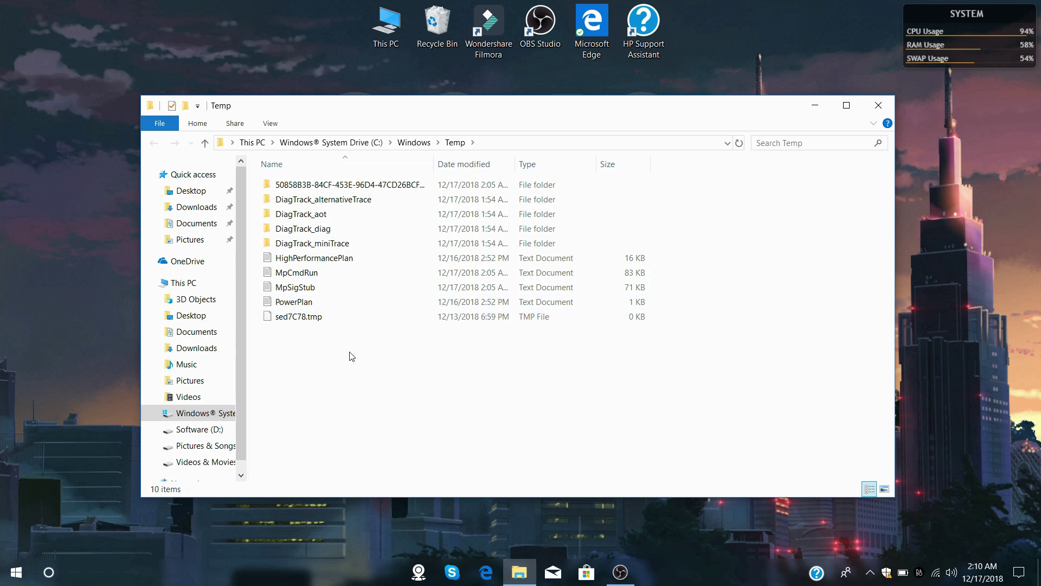
Select all 10 items in the Windows Temp folder and delete them
left_click_drag(342, 359, 325, 182)
right_click(325, 182)
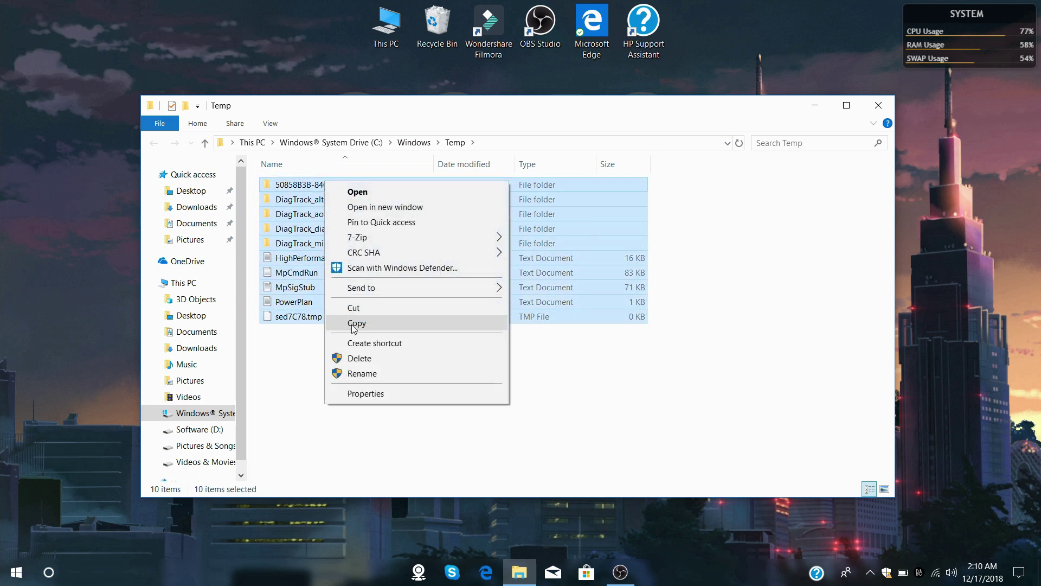
left_click(359, 358)
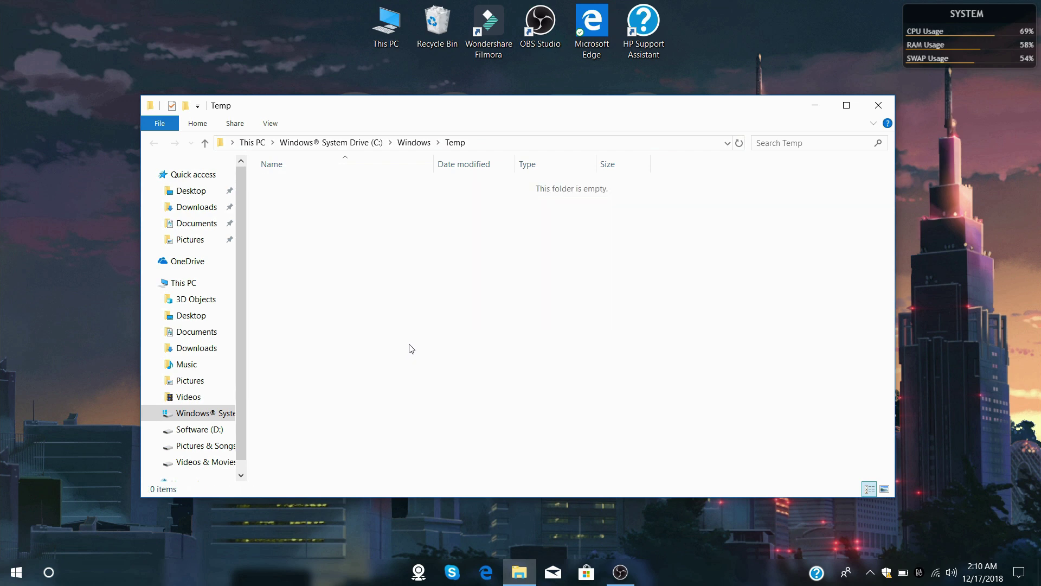
Close the emptied Windows Temp window and enter prefetch in the Run dialog
left_click(891, 108)
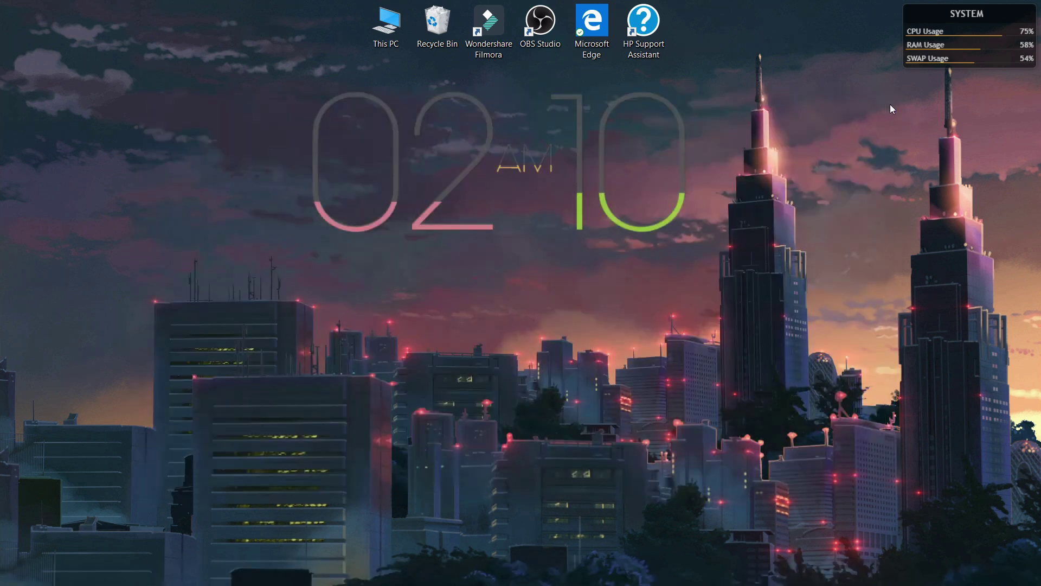
right_click(13, 574)
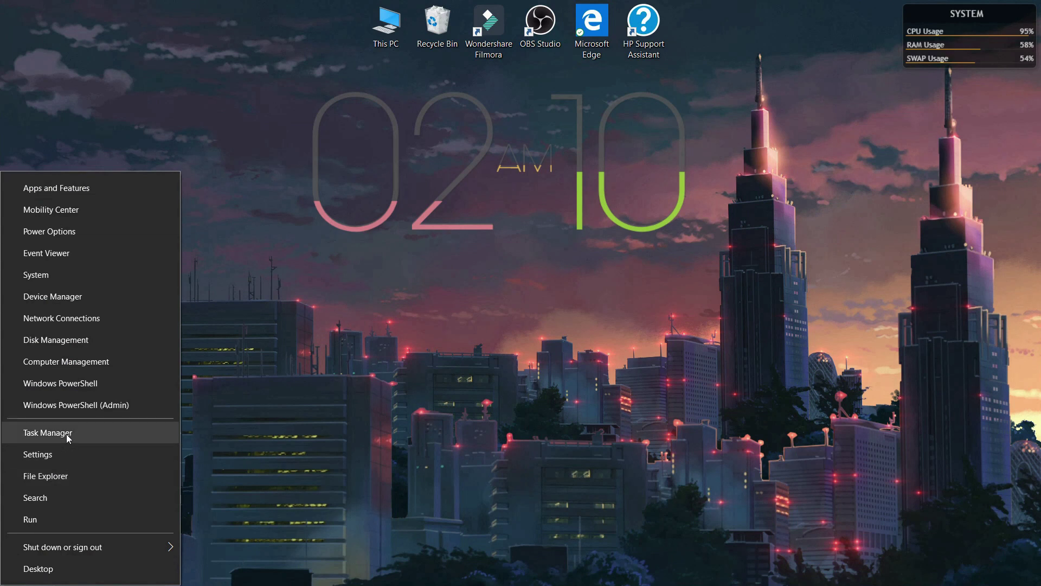
left_click(57, 518)
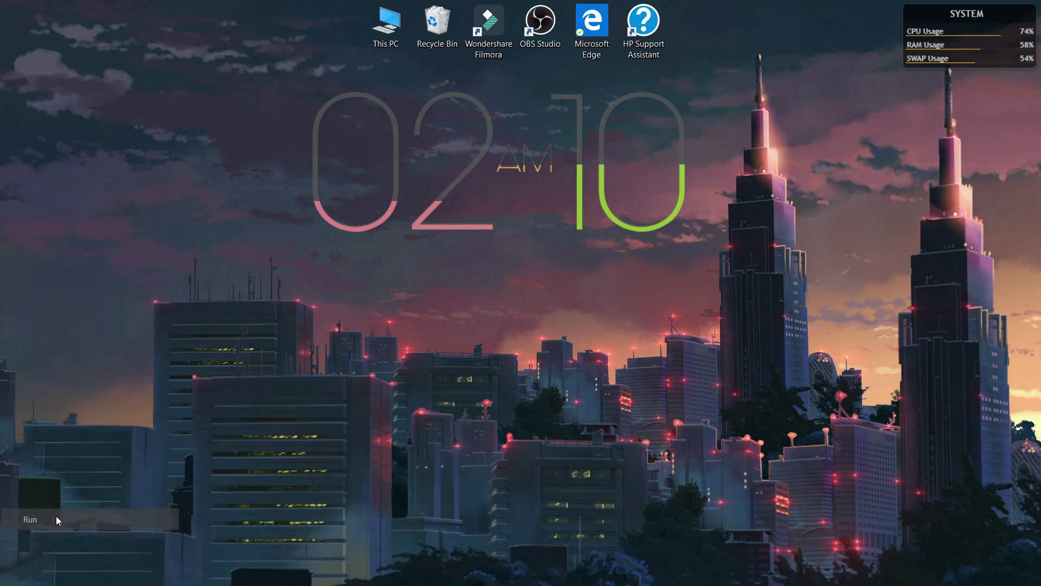
key("BackSpace")
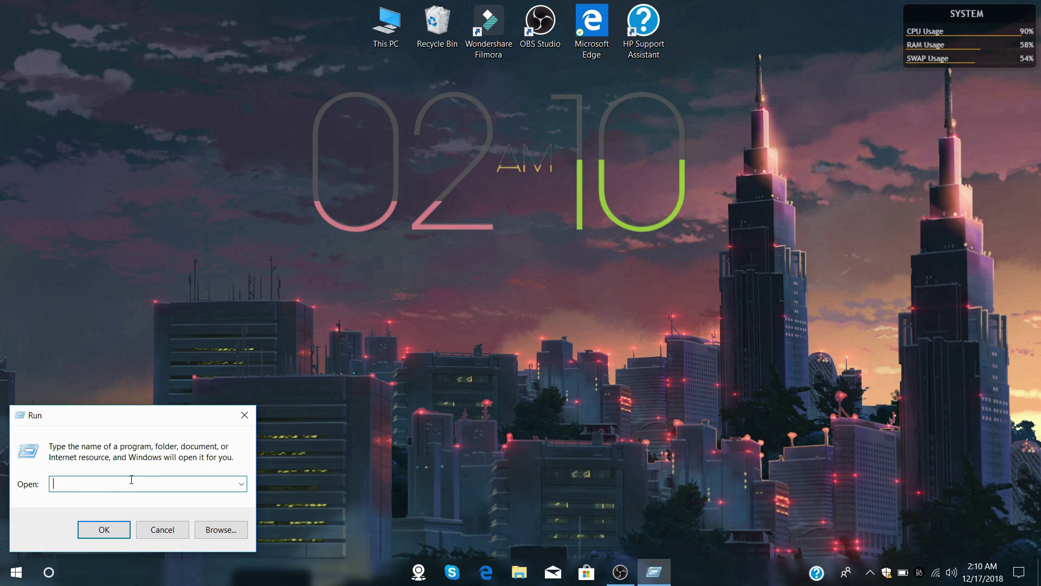
type("prefetch")
Open C:\Windows\Prefetch, grant folder access with Continue, and select its 258 files
left_click(122, 533)
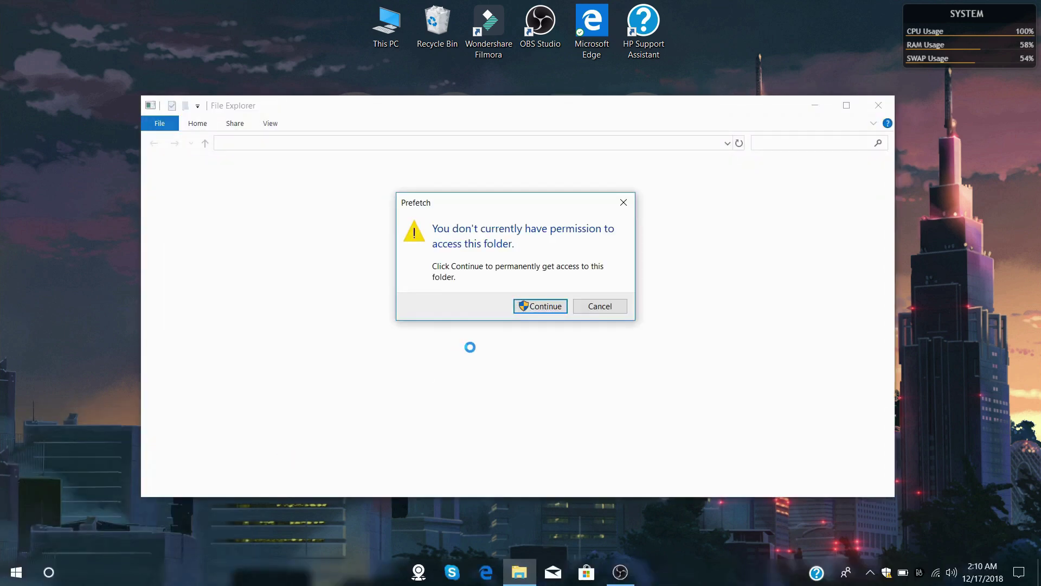
left_click(533, 305)
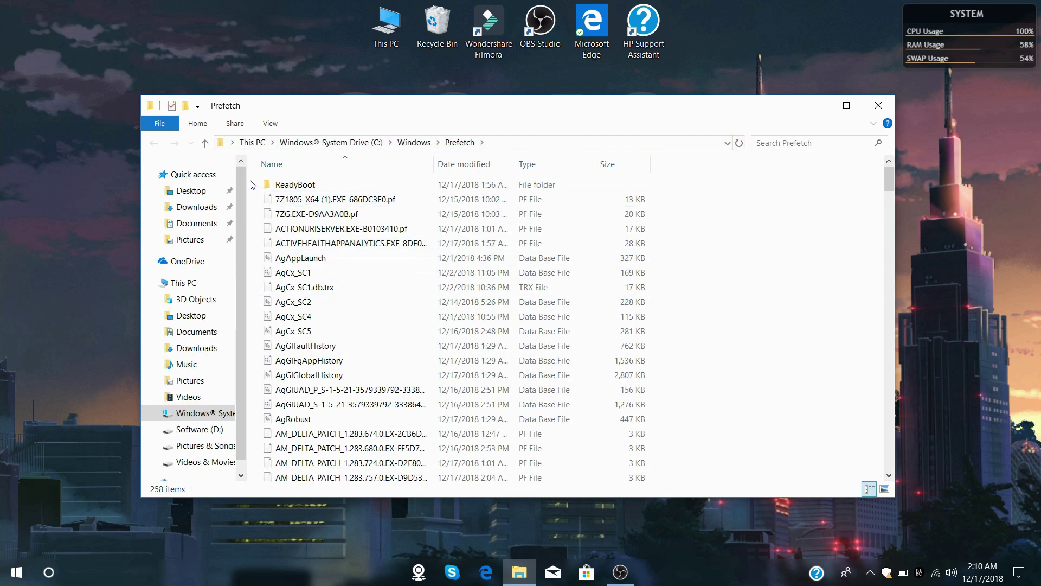
left_click_drag(250, 186, 561, 519)
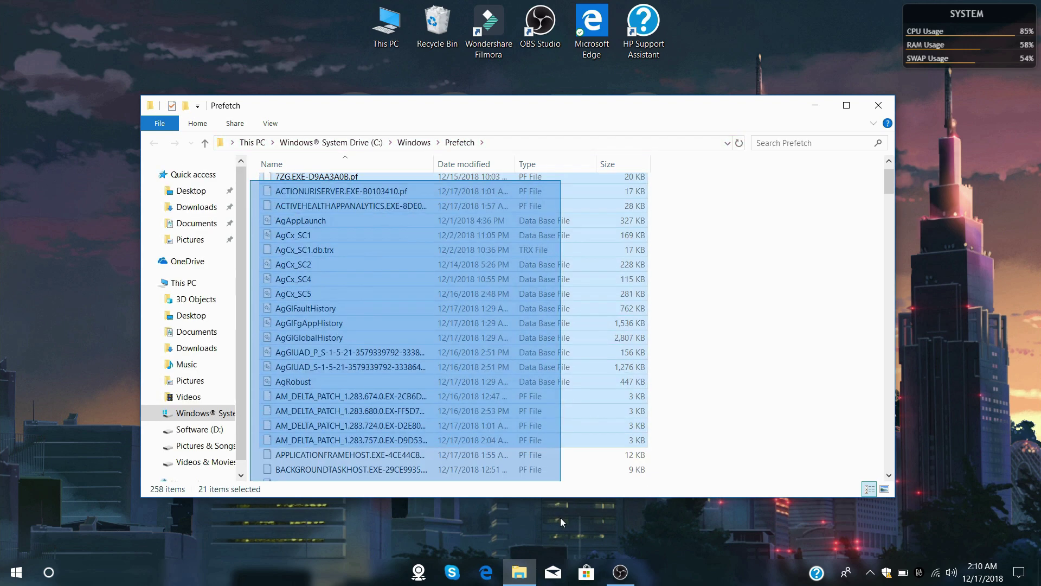
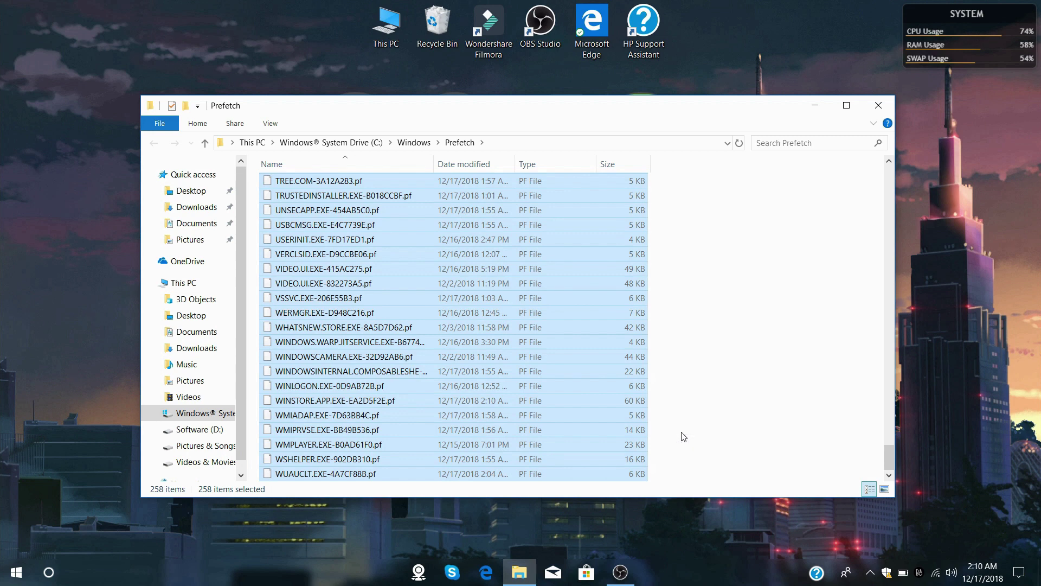
Delete all files in the Prefetch folder, close Explorer, and open Power & sleep settings
key("Delete")
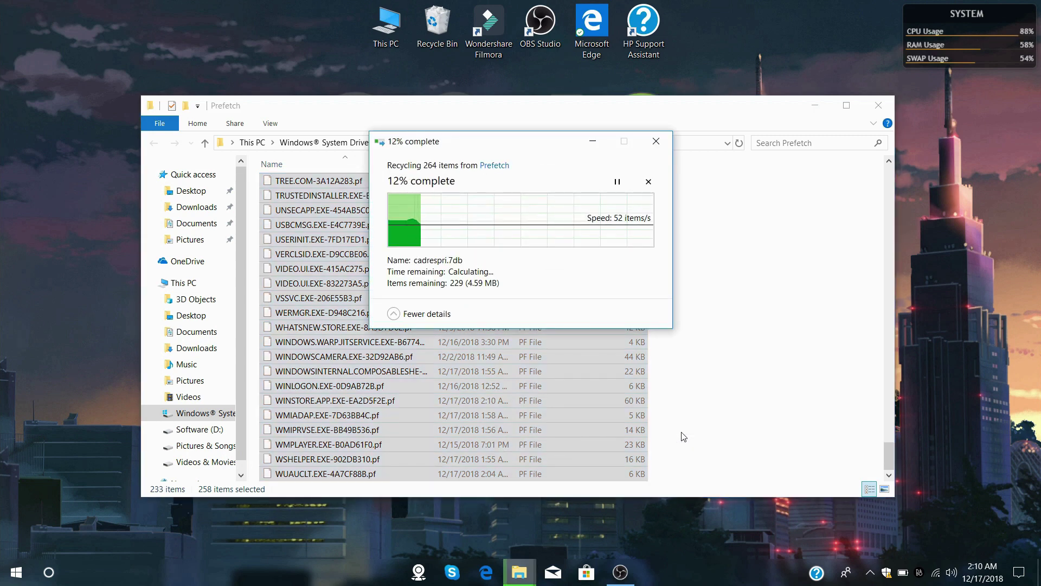
left_click(879, 106)
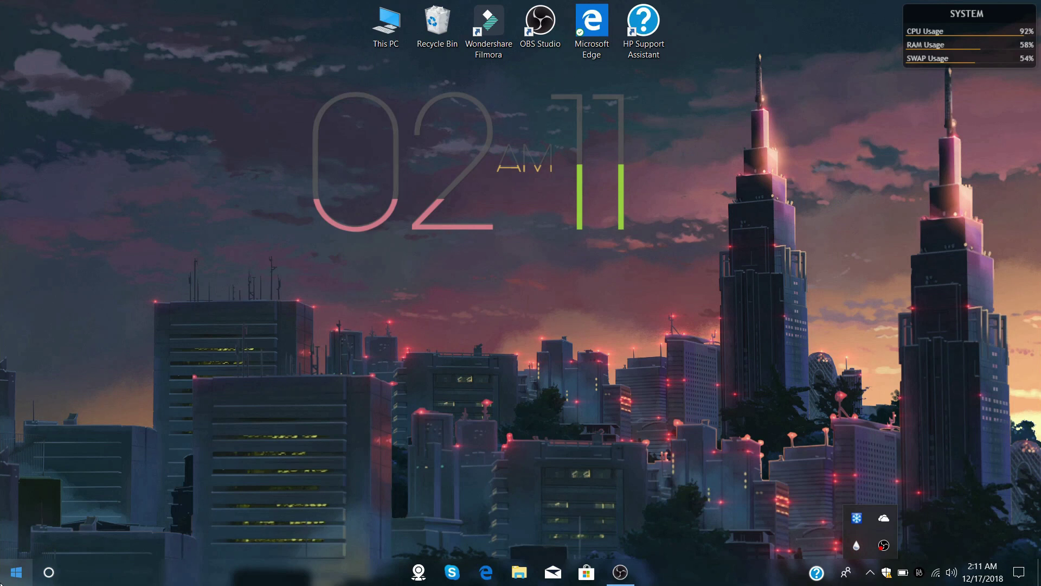
right_click(4, 583)
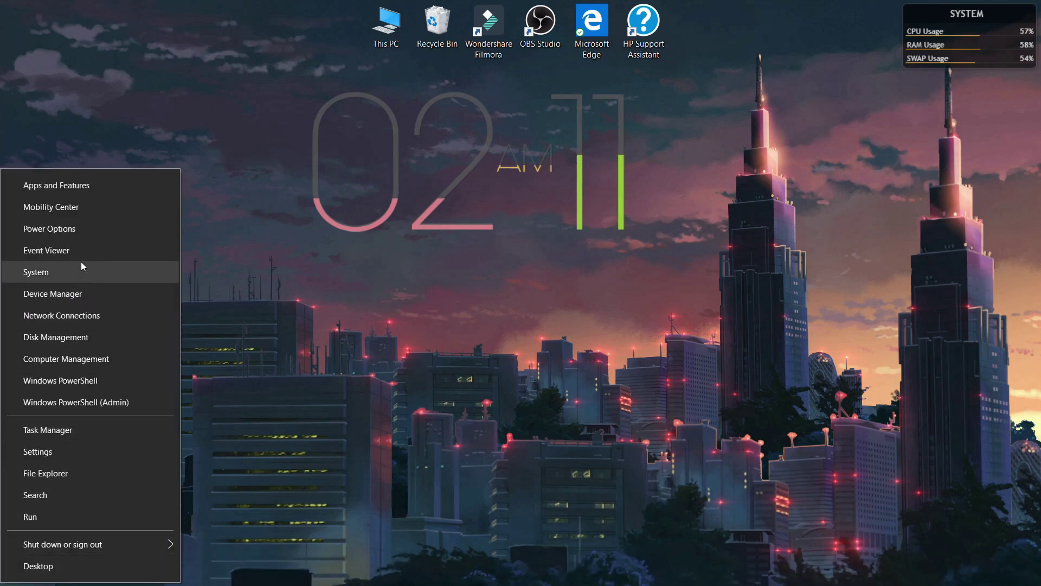
left_click(79, 229)
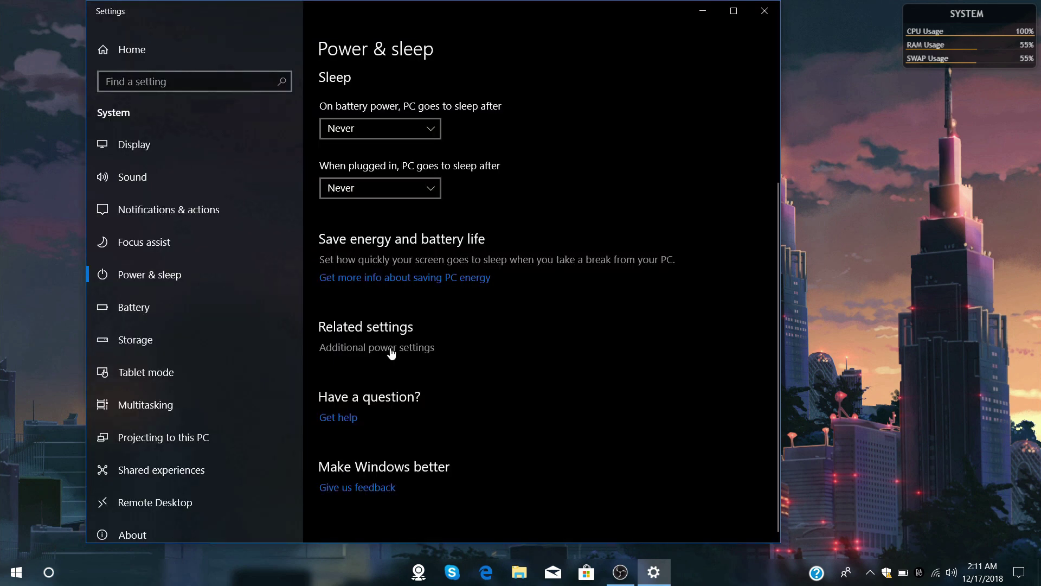
Choose the High Performance plan under Additional power settings, then close Power Options and Settings
left_click(391, 348)
left_click(321, 253)
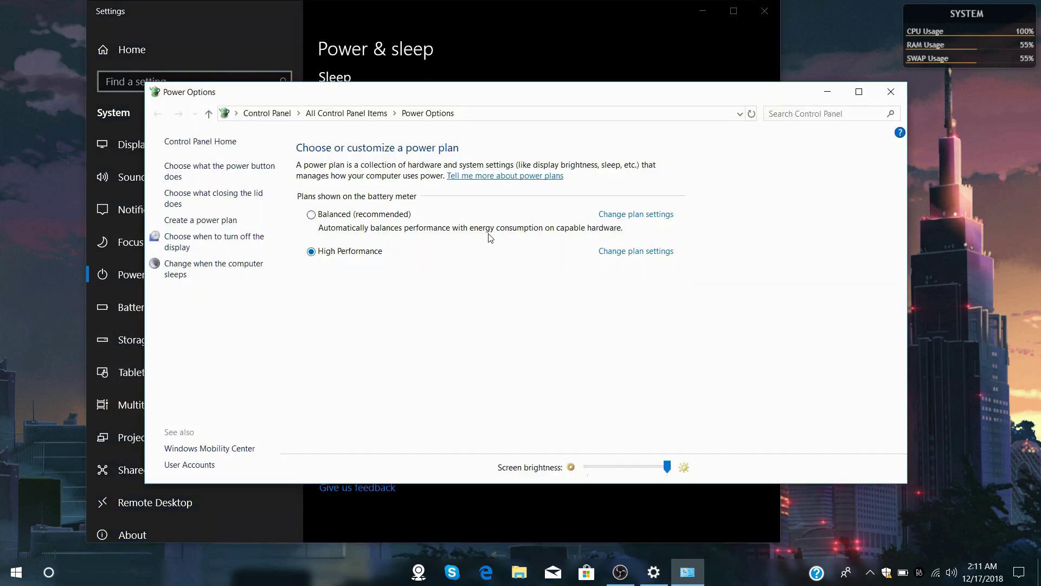
left_click(895, 90)
left_click(771, 13)
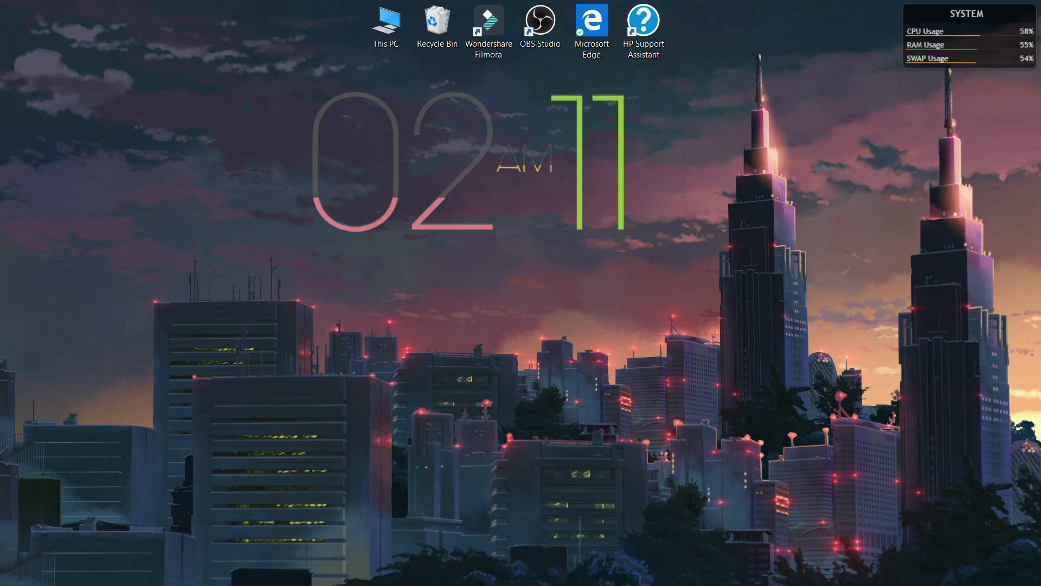
mouse_move(478, 584)
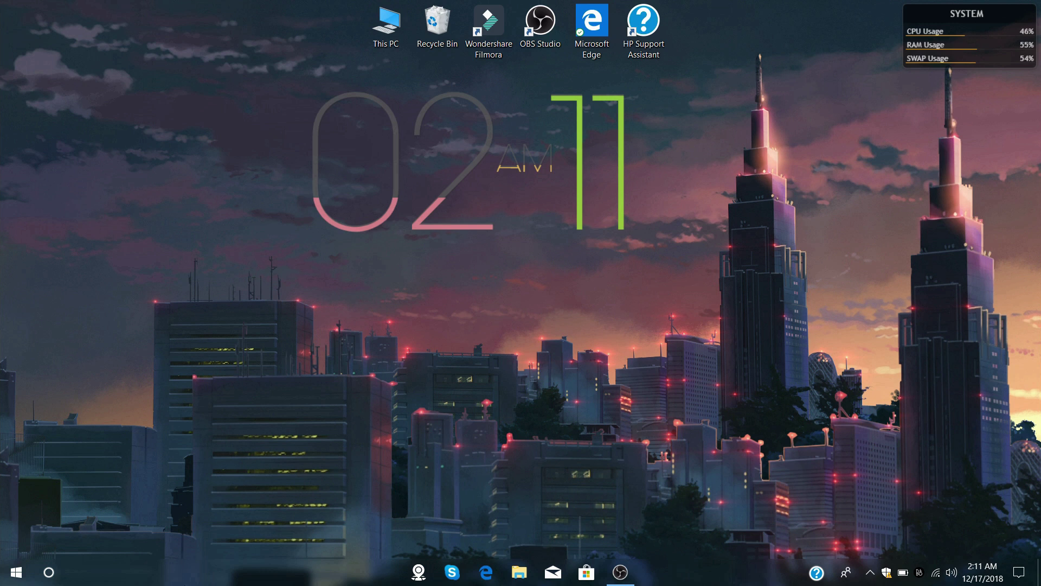